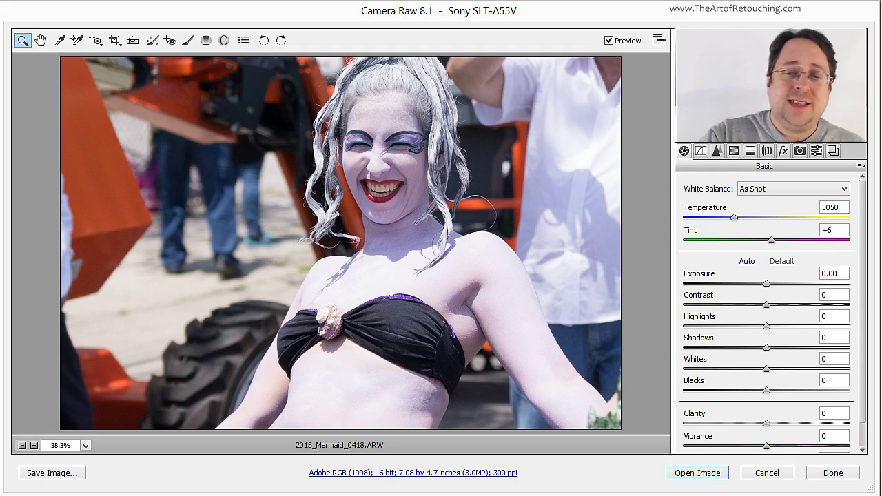
- Open the mermaid photo, add and discard a darkening Curves layer, then add an Exposure layer
click(704, 479)
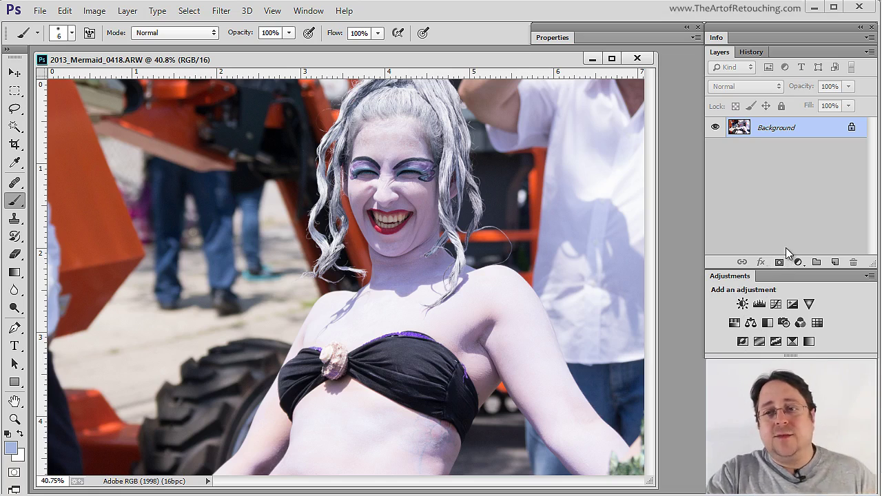
click(775, 305)
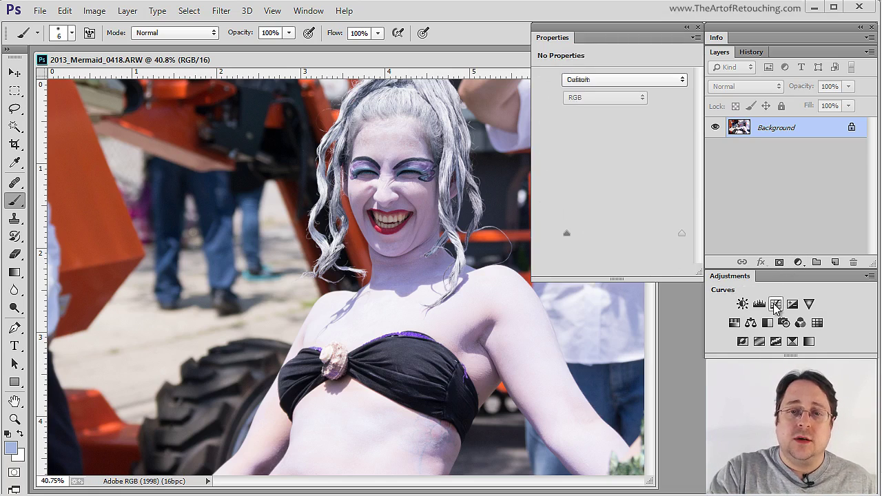
drag(653, 141, 649, 199)
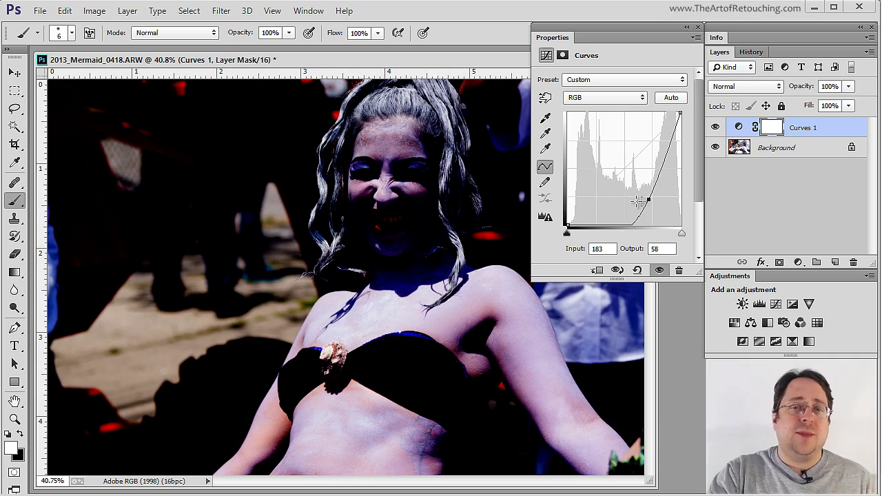
drag(803, 134, 854, 259)
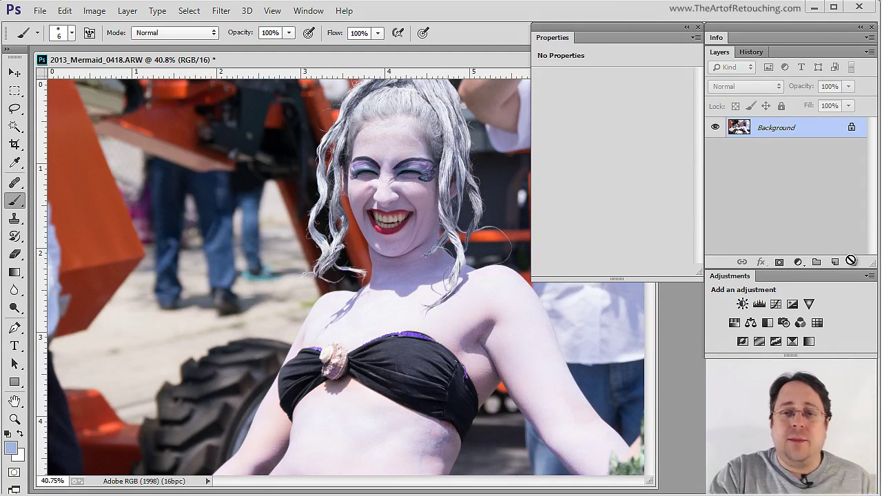
click(793, 304)
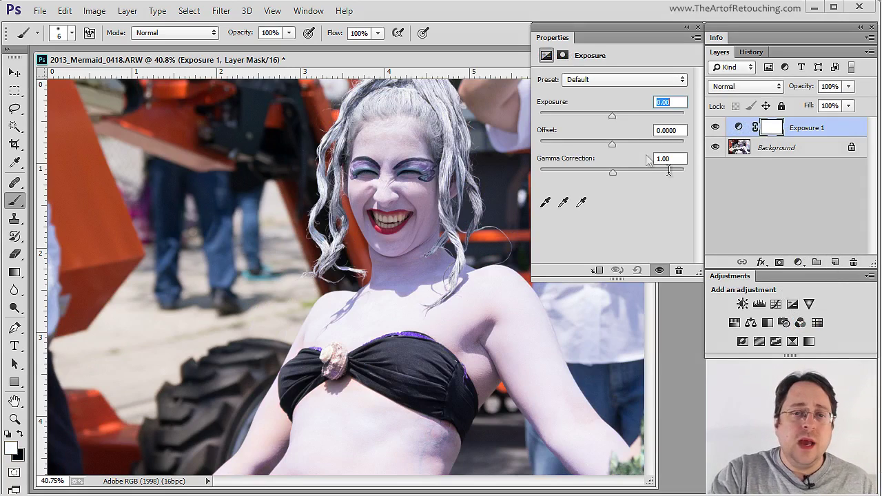
- Darken with Exposure at -1.54, then delete the Exposure 1 layer and close the document
drag(612, 115, 596, 117)
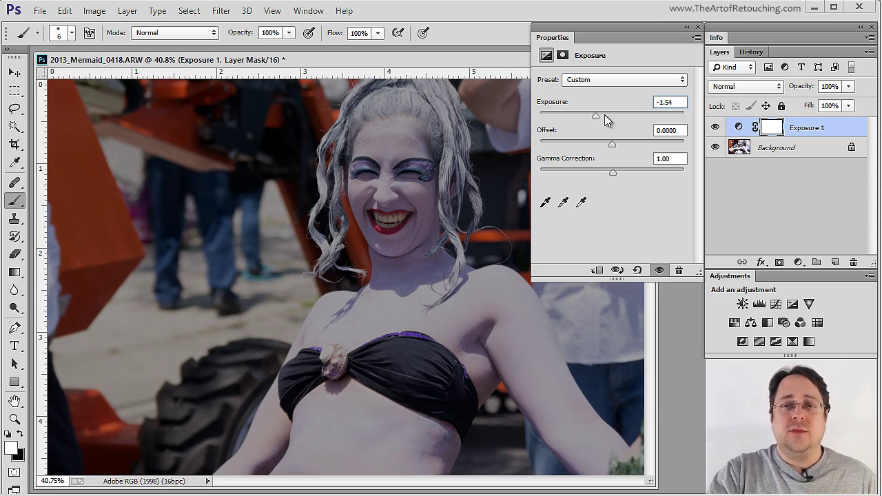
drag(823, 128, 853, 262)
double_click(556, 37)
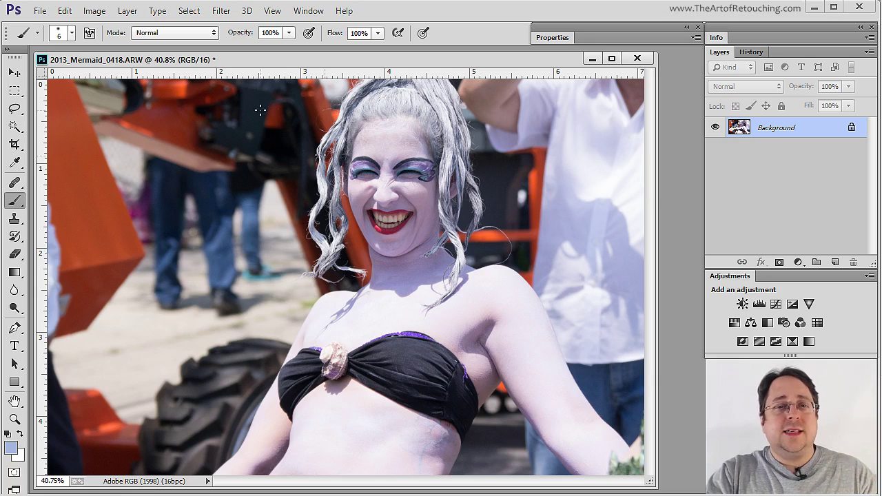
click(637, 58)
- Close without saving, reopen the mermaid ARW in Camera Raw, and set Highlights to -100
click(448, 202)
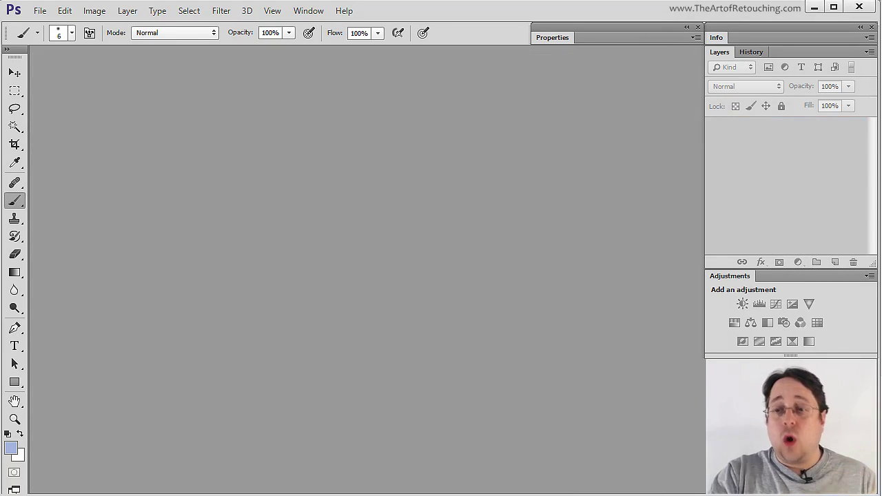
drag(330, 358, 331, 358)
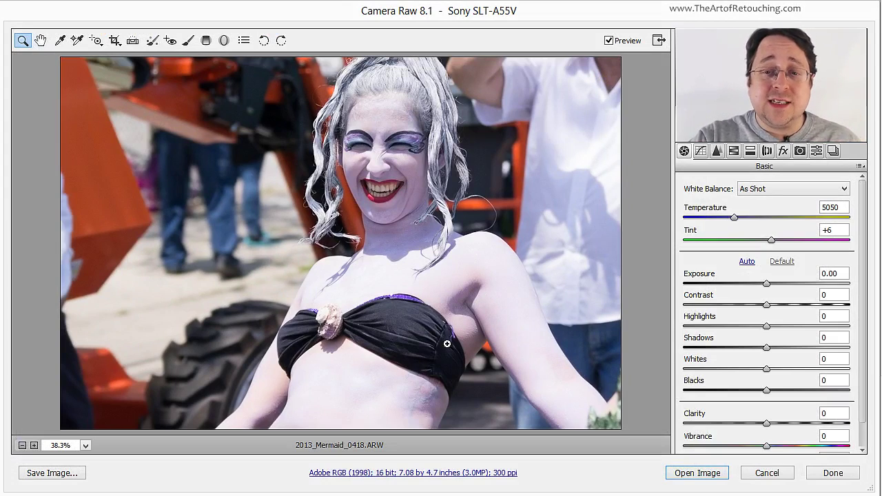
drag(767, 327, 677, 338)
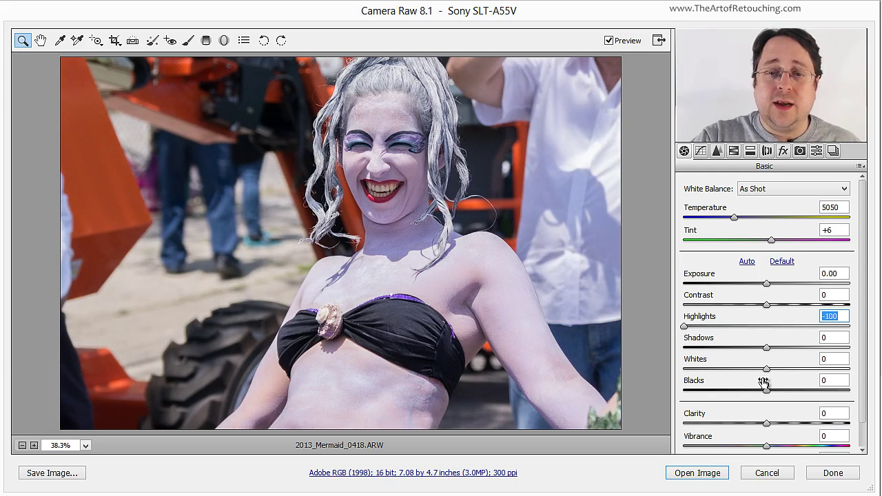
- Lower Whites to -97 and zoom in on the mermaid's chest to 100%
drag(767, 370, 721, 374)
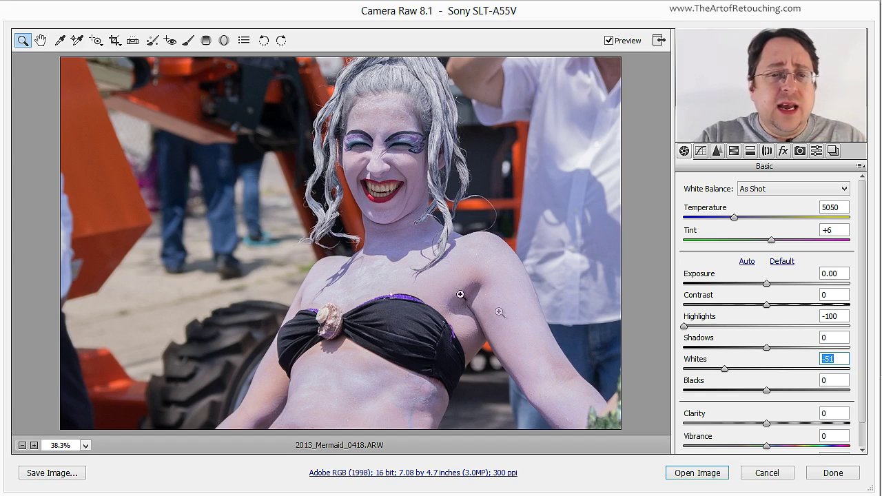
click(367, 271)
click(371, 268)
click(357, 270)
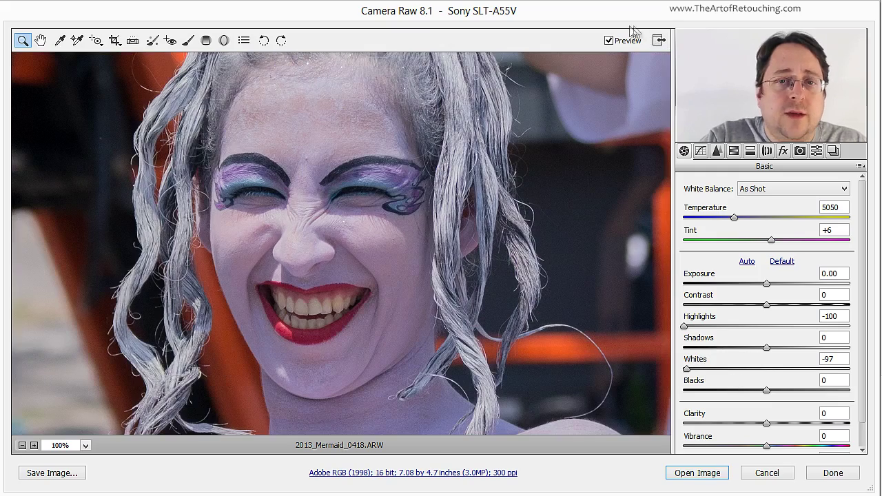
- Compare the adjusted and original photo with Preview, then raise Whites to -43
click(618, 43)
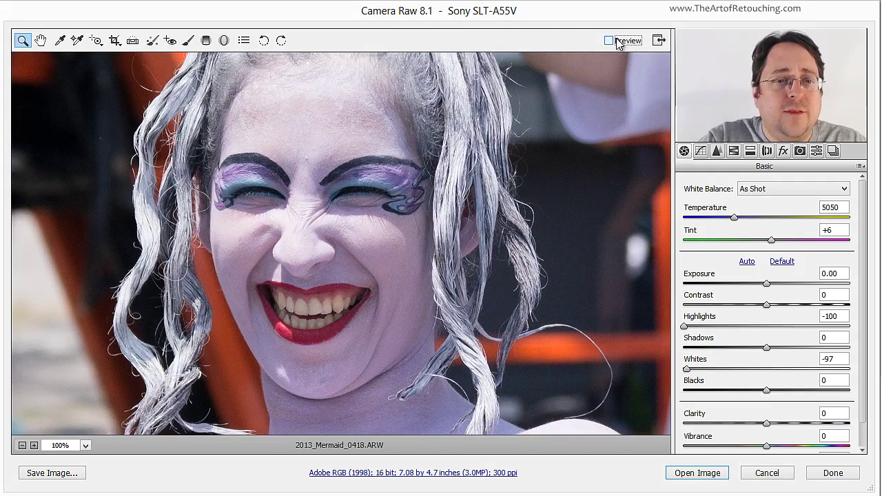
click(619, 43)
click(619, 43)
click(619, 43)
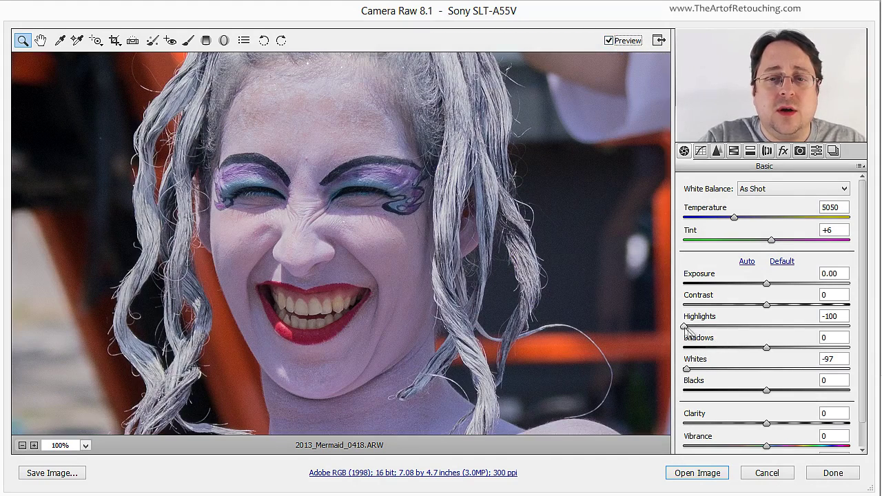
click(732, 369)
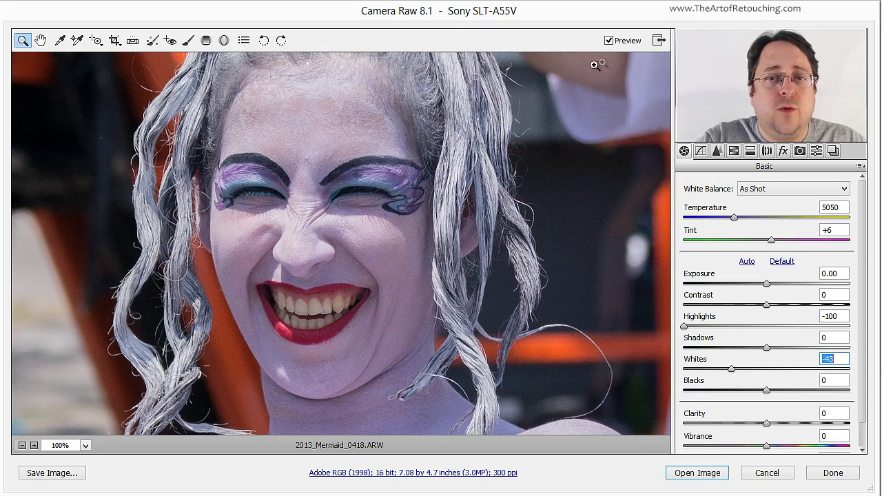
- Compare the Whites -43 result against the original repeatedly, then fit the photo in view
click(616, 42)
click(610, 40)
click(610, 40)
click(610, 41)
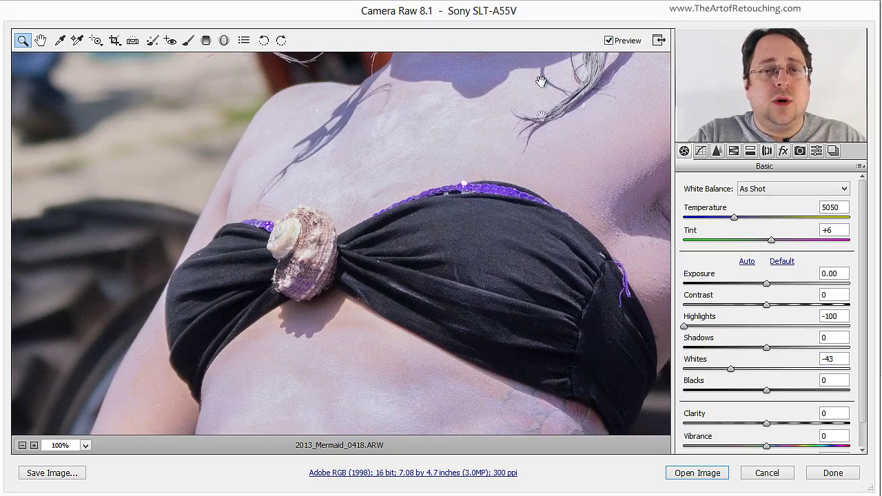
click(624, 41)
click(624, 41)
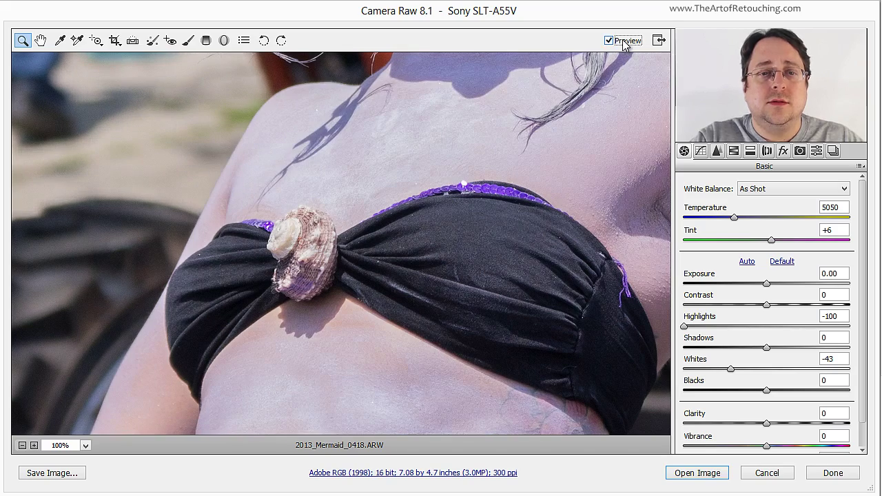
click(624, 42)
click(623, 42)
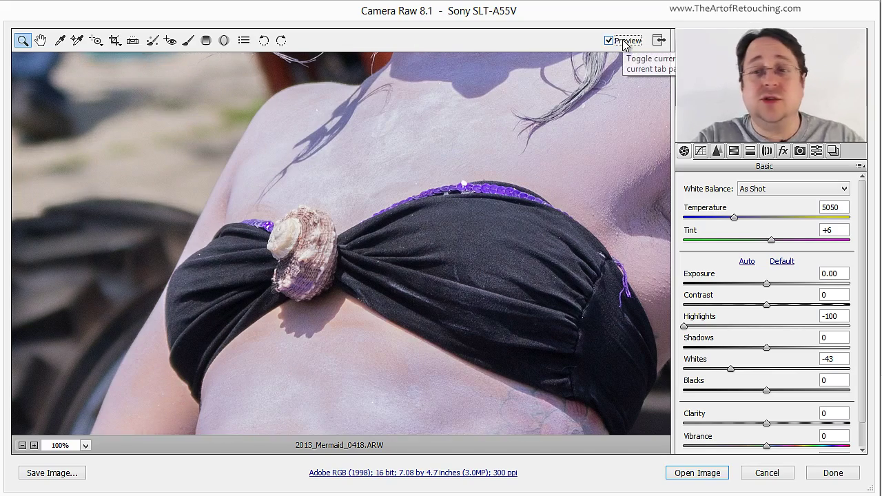
key(ctrl+0)
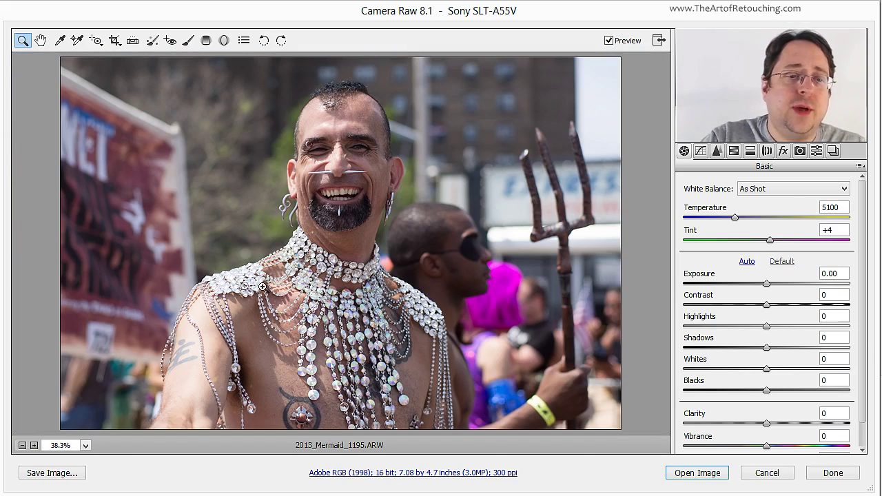
- Zoom in on the man's necklace, pull Highlights to -100, fit the view, then ease Highlights to -83
click(235, 288)
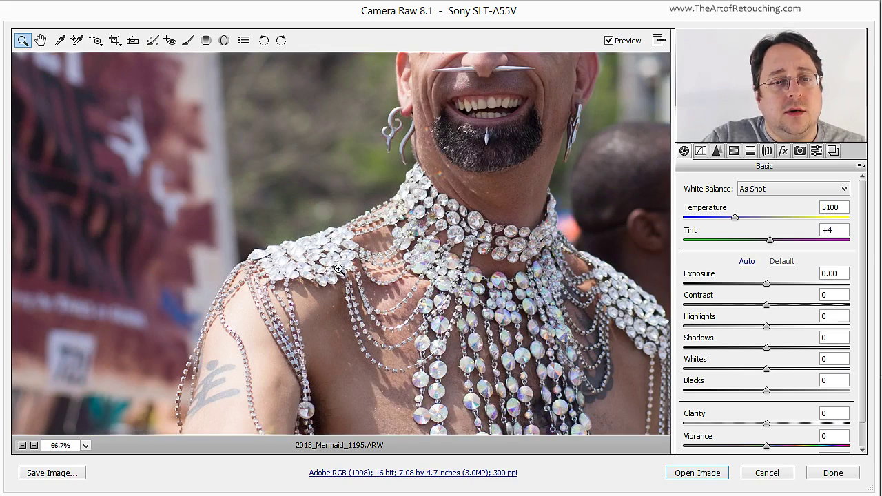
click(338, 270)
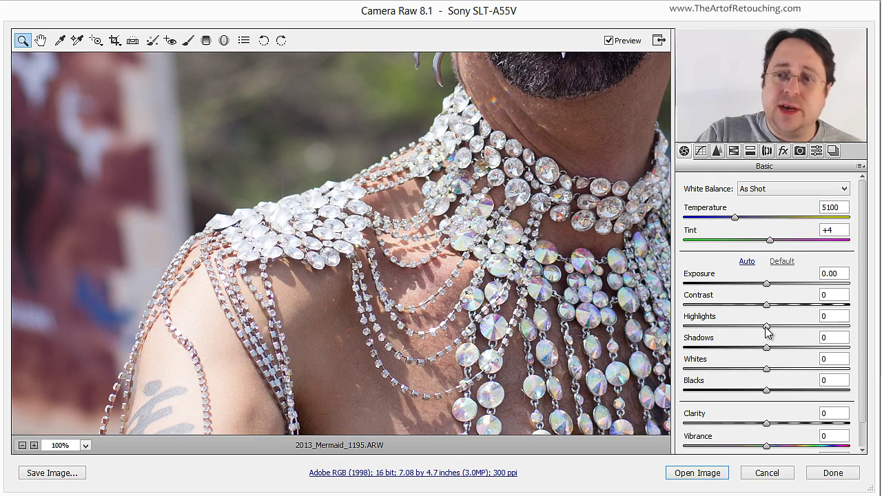
drag(767, 329, 655, 326)
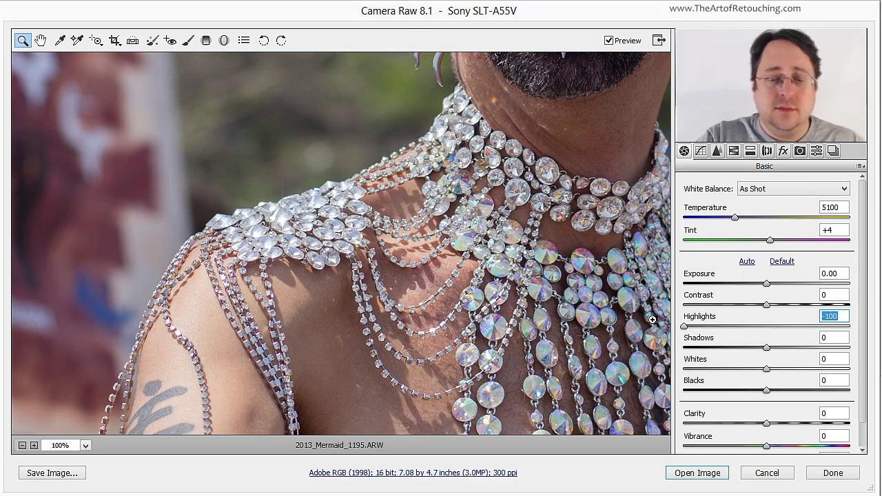
key(ctrl+0)
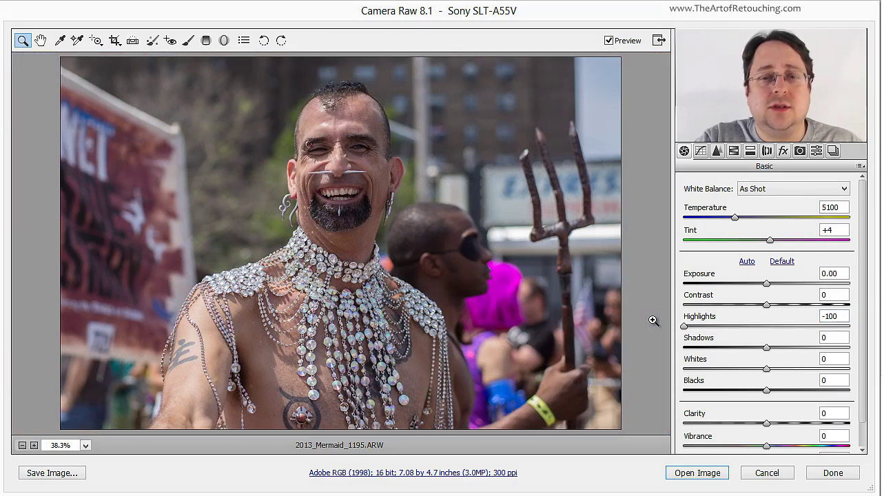
drag(684, 326, 704, 332)
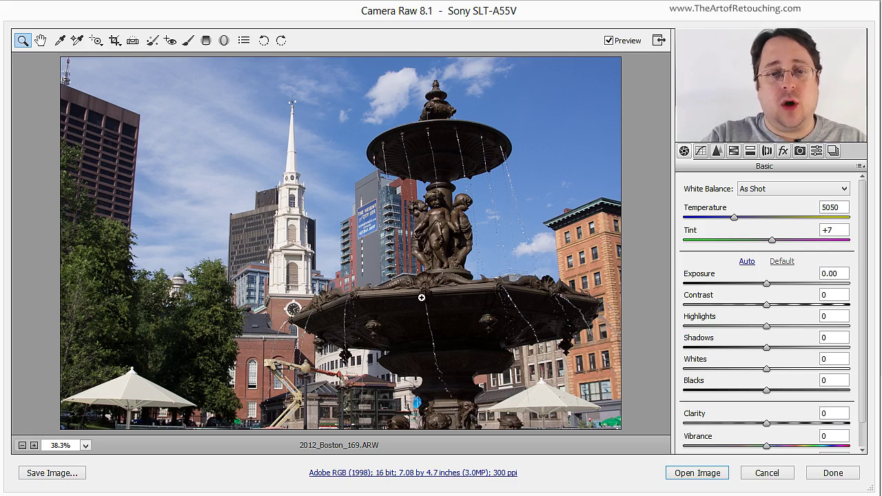
- Magnify the fountain basin to 100% and pull Highlights down to -73
click(508, 346)
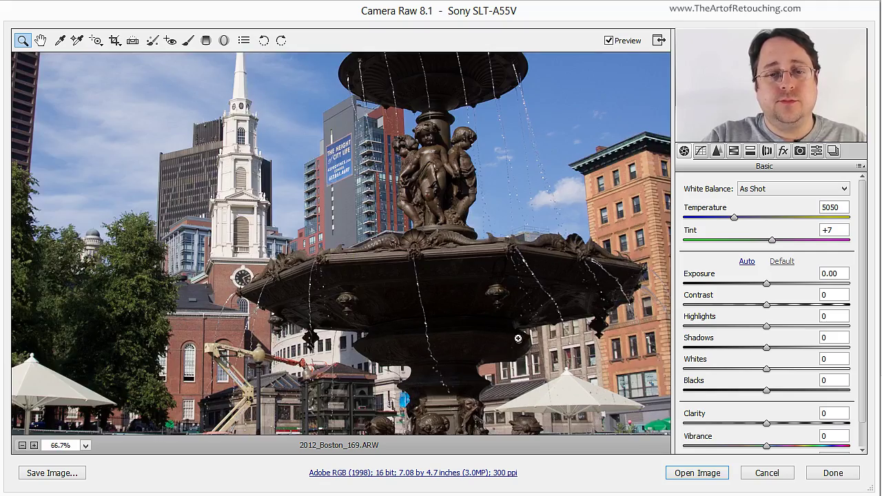
click(507, 346)
click(511, 342)
drag(354, 235, 372, 255)
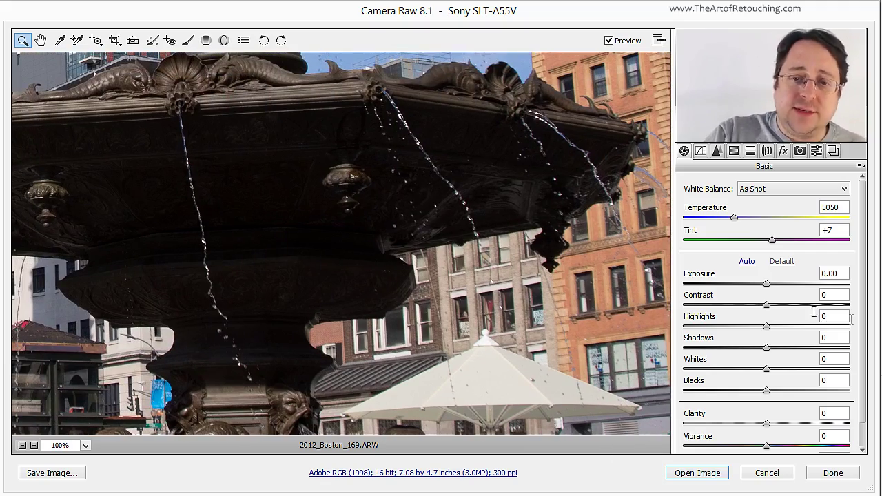
click(767, 330)
drag(768, 332, 707, 331)
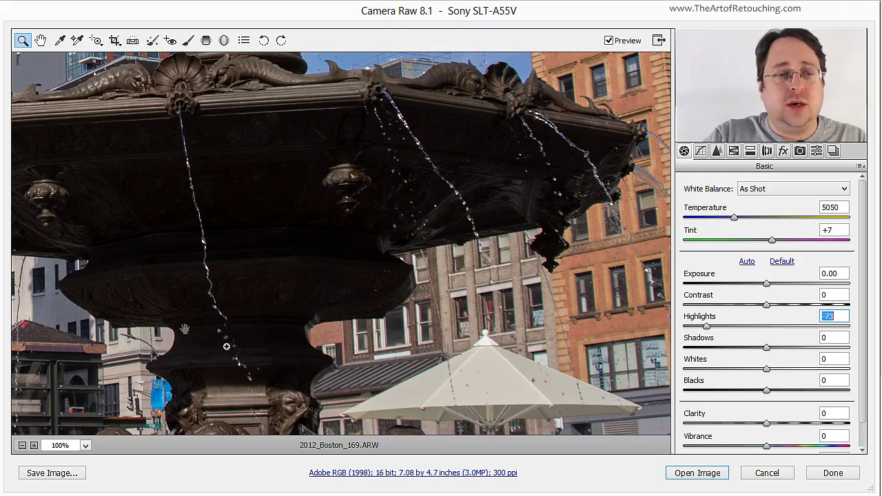
- Pan to the church tower and high-rise and toggle Preview to compare the Highlights change
drag(185, 329, 528, 404)
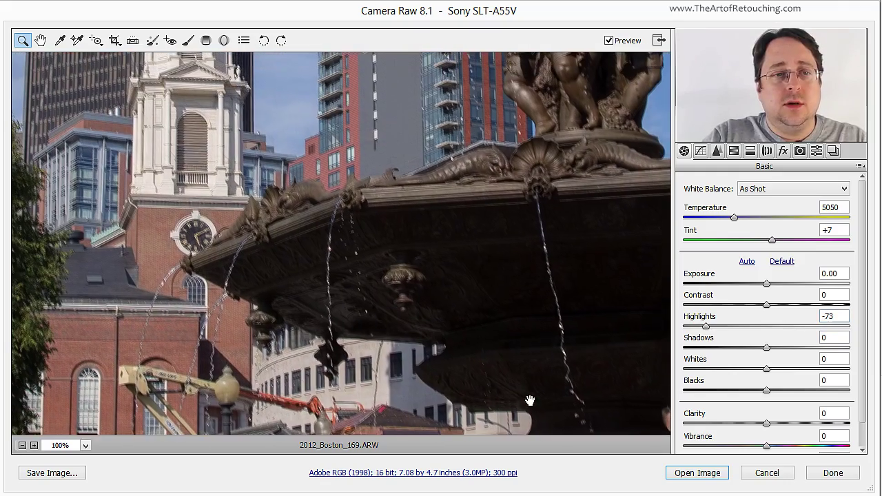
drag(461, 255, 472, 406)
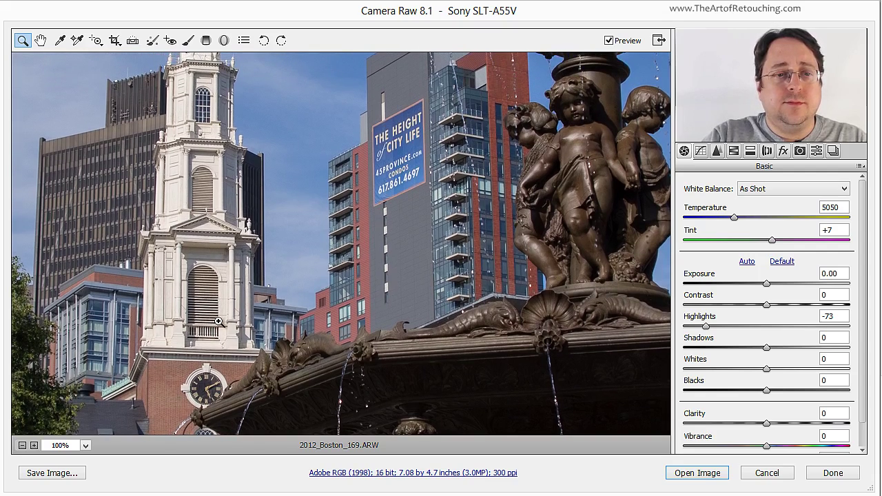
click(613, 42)
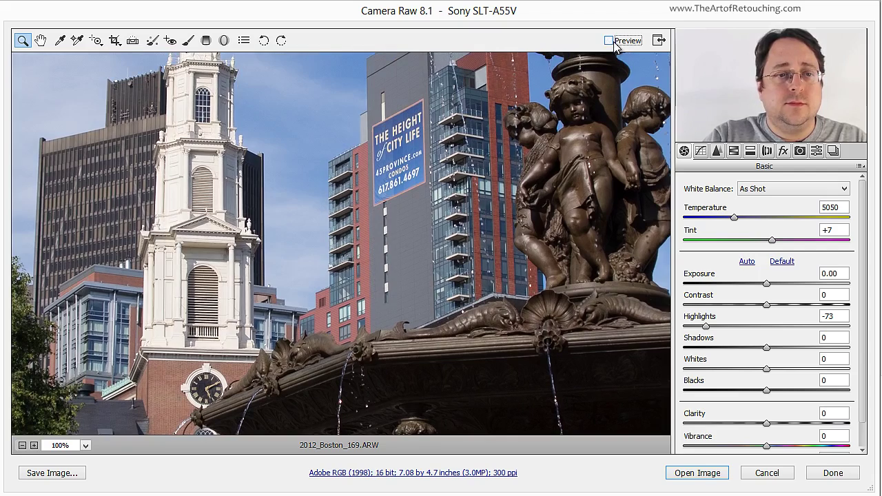
click(612, 42)
click(612, 41)
click(612, 41)
drag(646, 433, 431, 233)
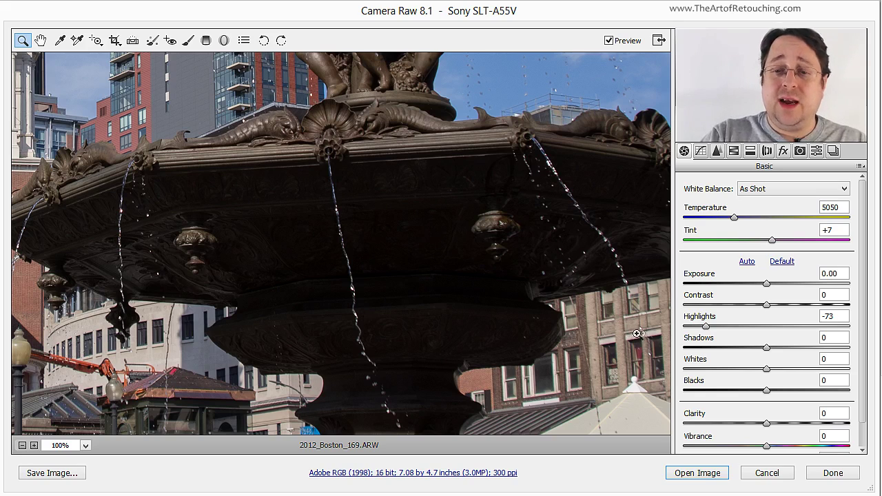
- Lift Shadows to +82 and deepen Blacks to -39, then fit the photo in view
click(767, 349)
drag(767, 349, 834, 351)
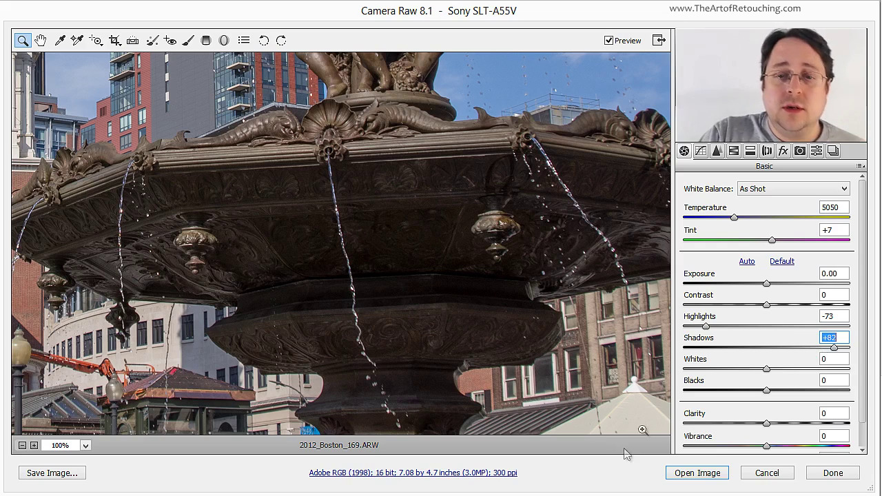
drag(766, 396, 736, 402)
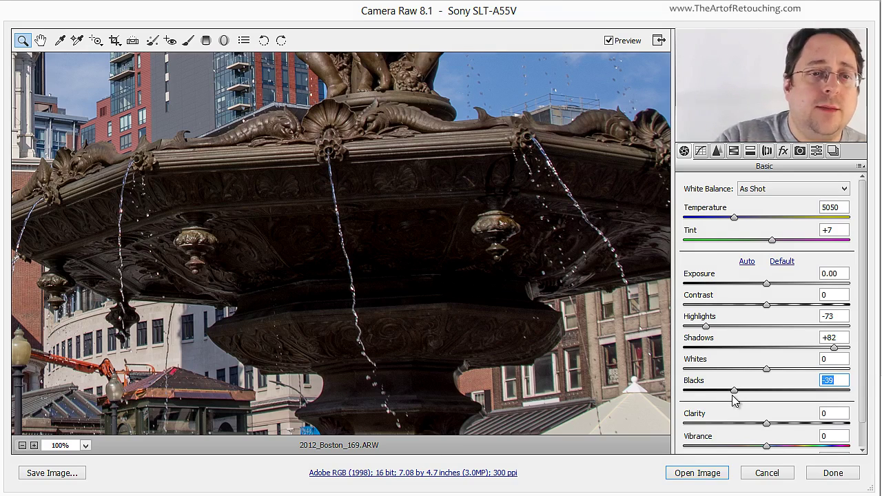
key(ctrl+0)
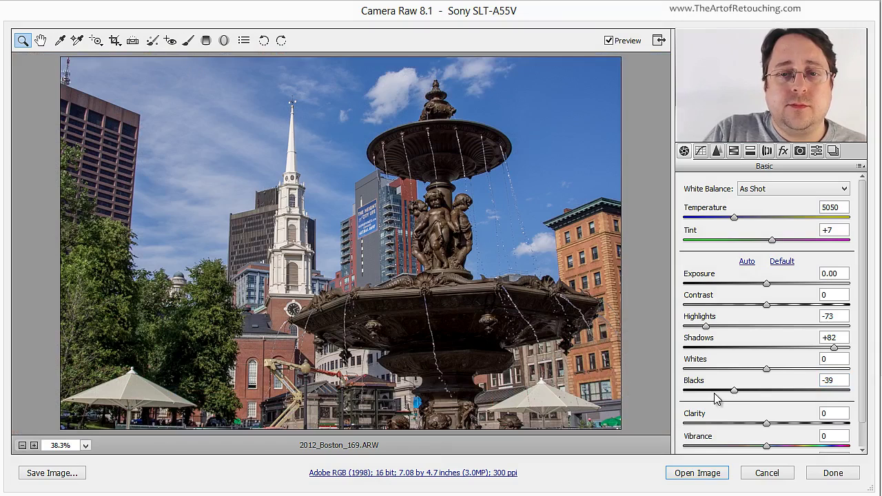
click(620, 42)
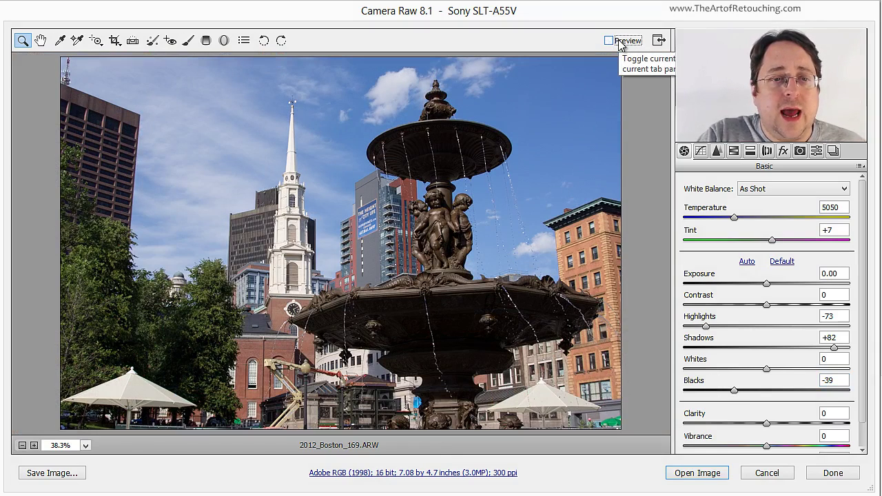
click(620, 42)
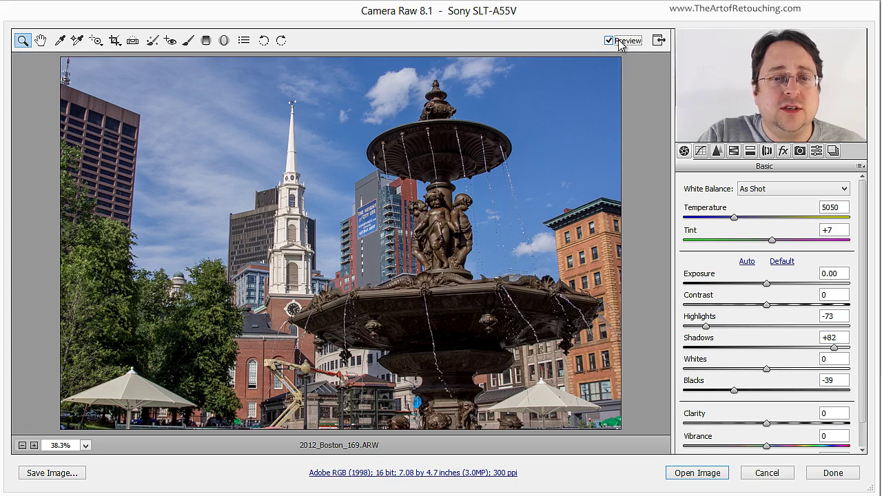
click(620, 42)
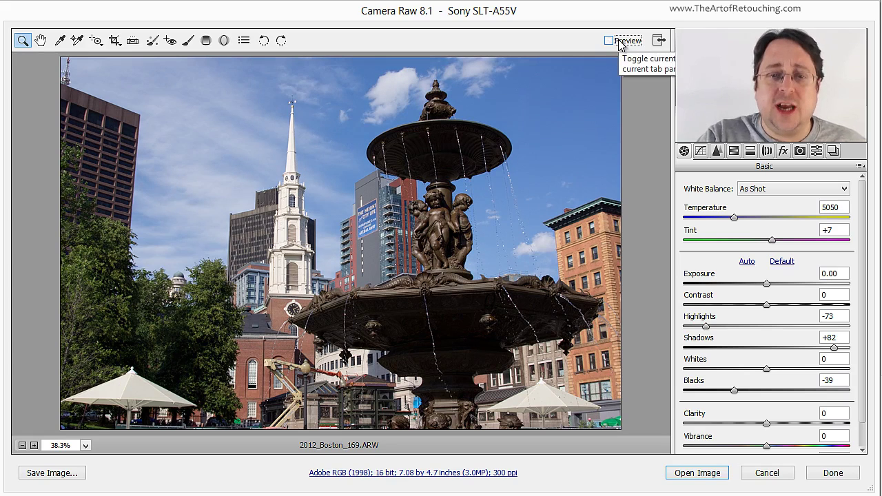
click(619, 43)
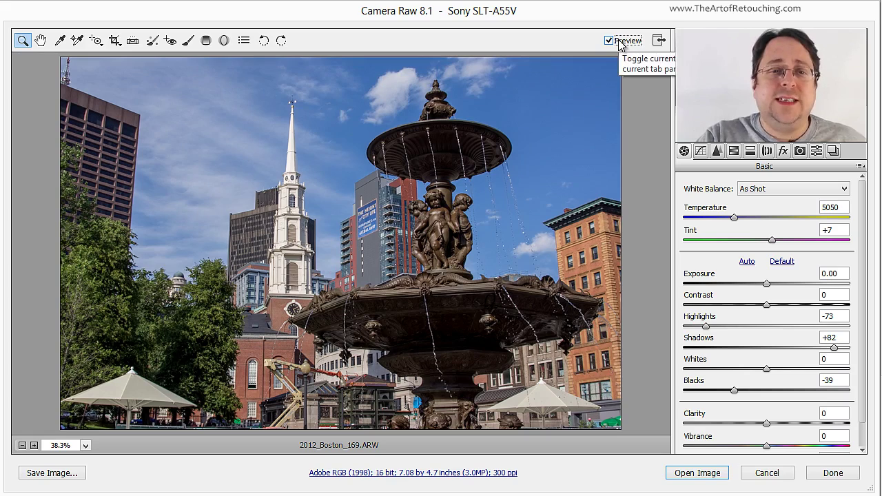
click(620, 43)
click(620, 43)
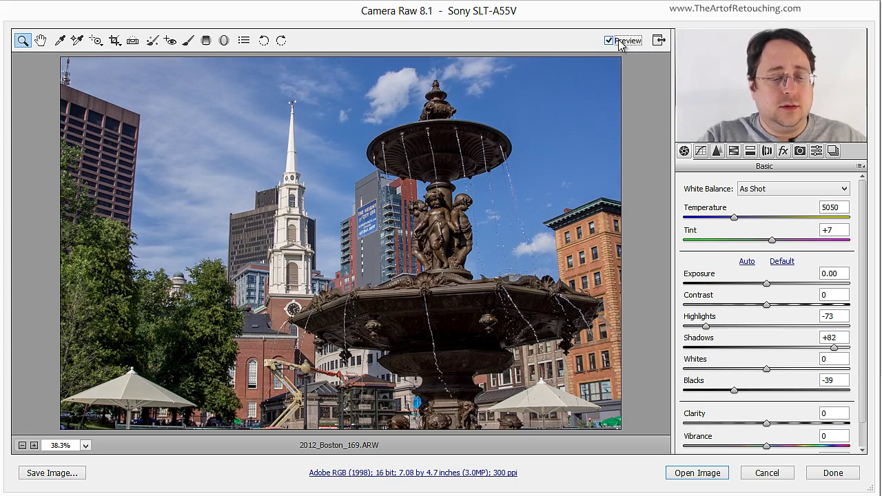
click(297, 244)
click(632, 43)
click(632, 43)
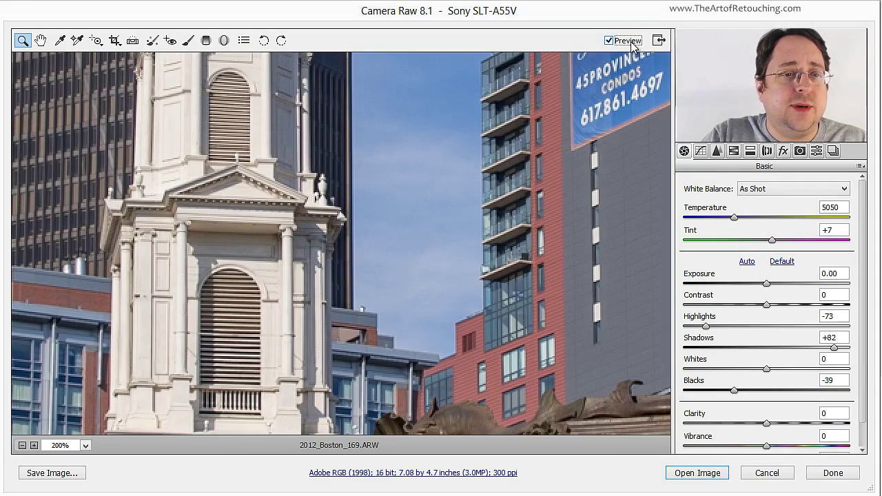
click(632, 43)
click(632, 43)
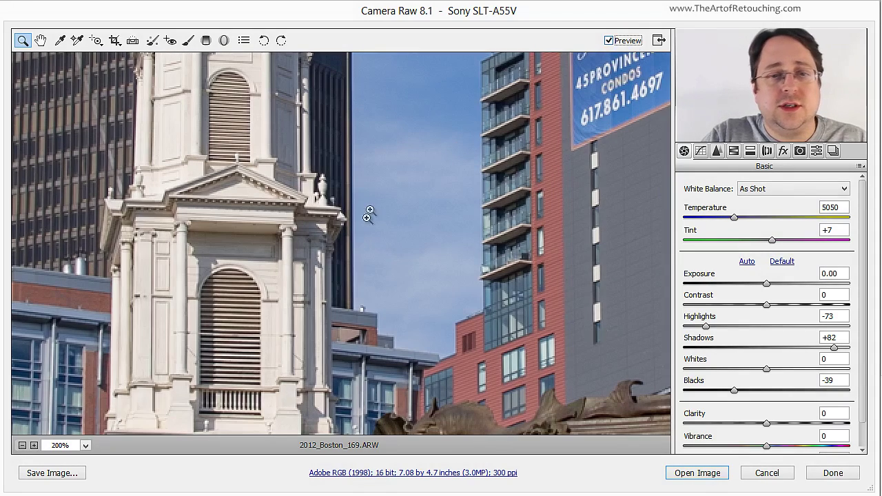
click(626, 43)
click(626, 43)
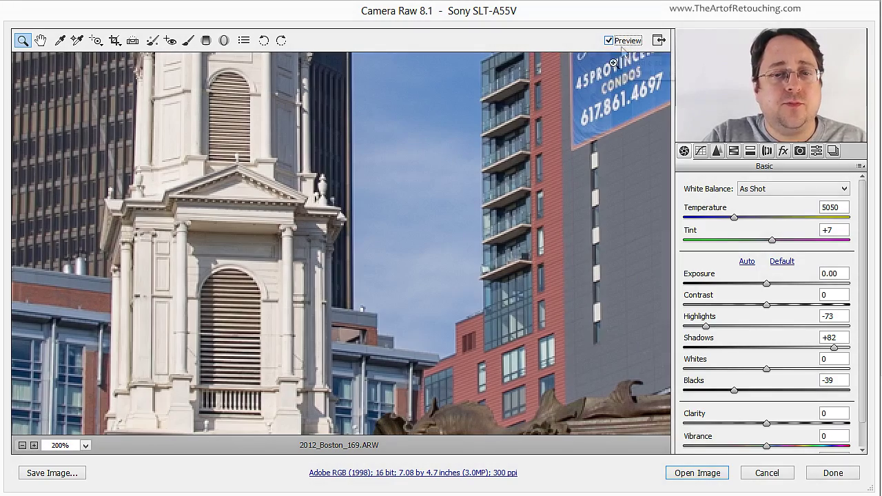
drag(547, 359, 482, 217)
click(623, 43)
click(622, 43)
click(622, 42)
click(622, 42)
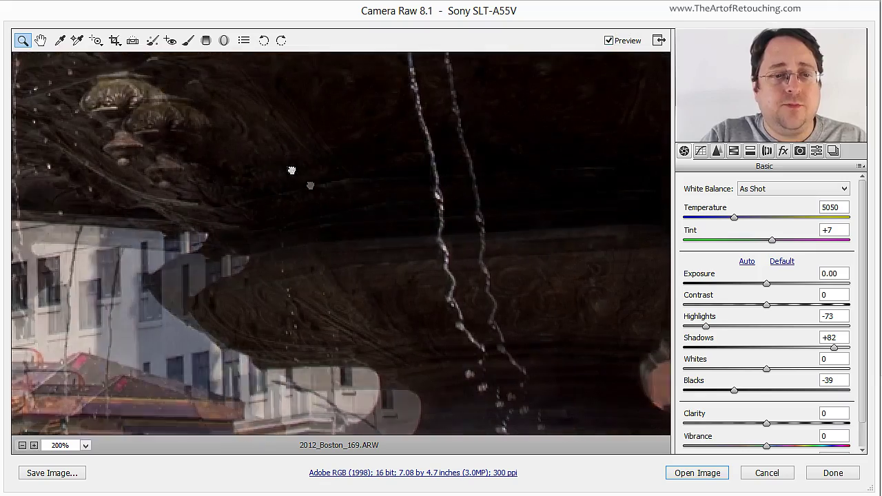
drag(378, 222, 241, 211)
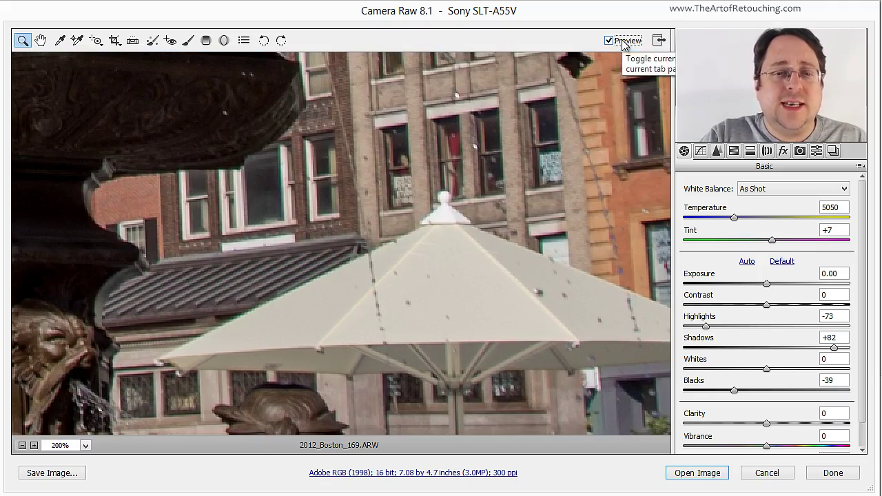
click(623, 42)
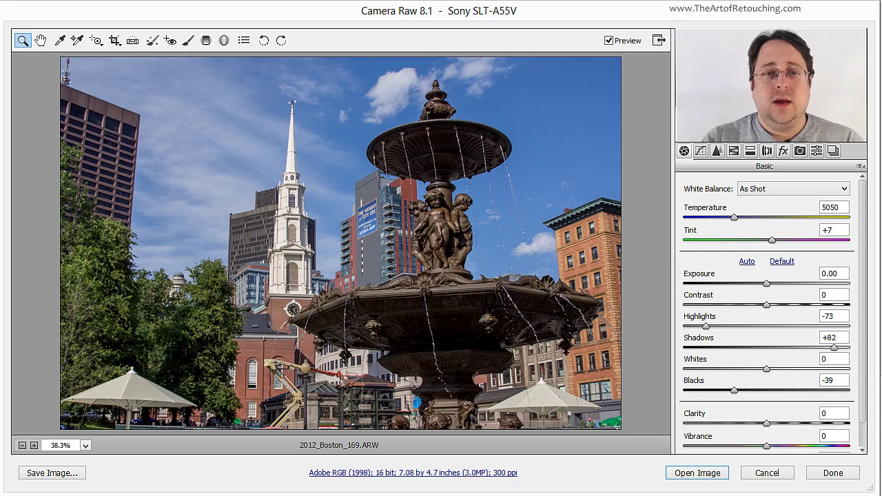